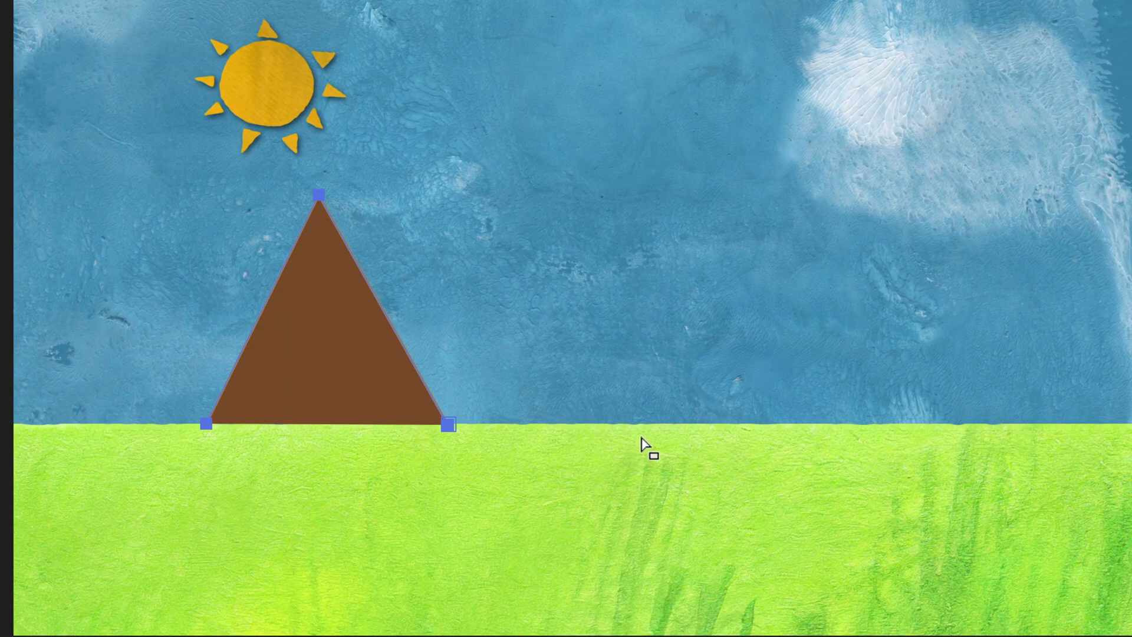
# Step: Select the brown triangle's base vertices and extend its path from the right corner with the Pen tool, adding three more peaks
pyautogui.moveTo(652, 472); pyautogui.dragTo(165, 369)
pyautogui.moveTo(638, 495); pyautogui.dragTo(413, 400)
pyautogui.press('p')
pyautogui.click(448, 423)
pyautogui.click(567, 197)
pyautogui.click(719, 412)
pyautogui.click(838, 219)
pyautogui.click(958, 413)
pyautogui.click(1053, 222)
pyautogui.click(1126, 430)
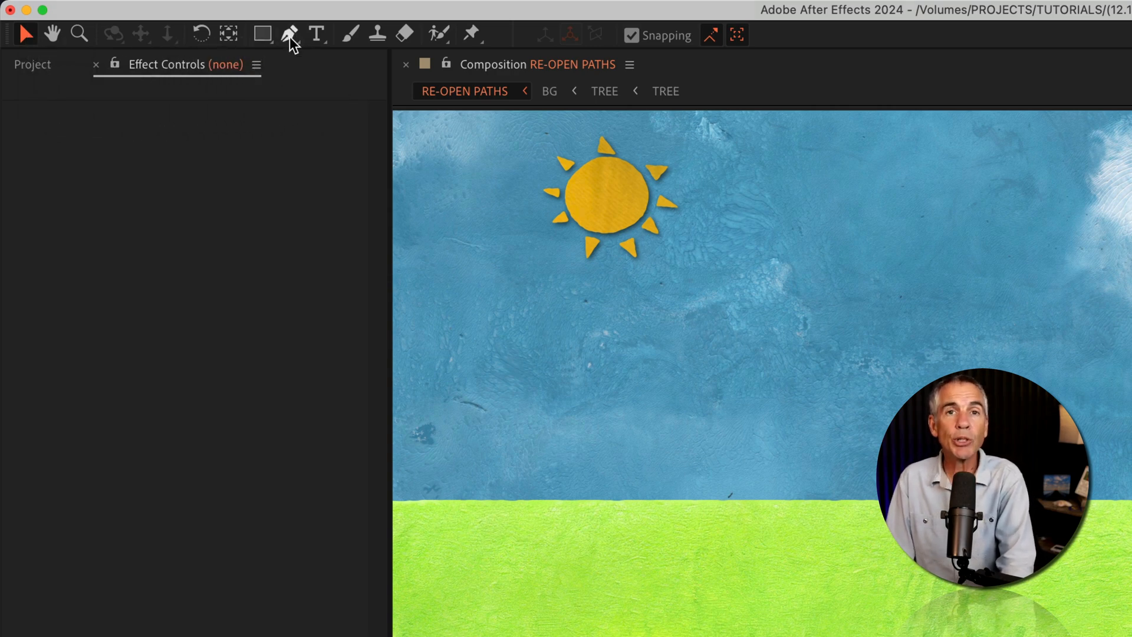
# Step: Draw a closed brown triangle with the Pen tool below the sun, with its base along the grass line
pyautogui.press('g')
pyautogui.click(518, 493)
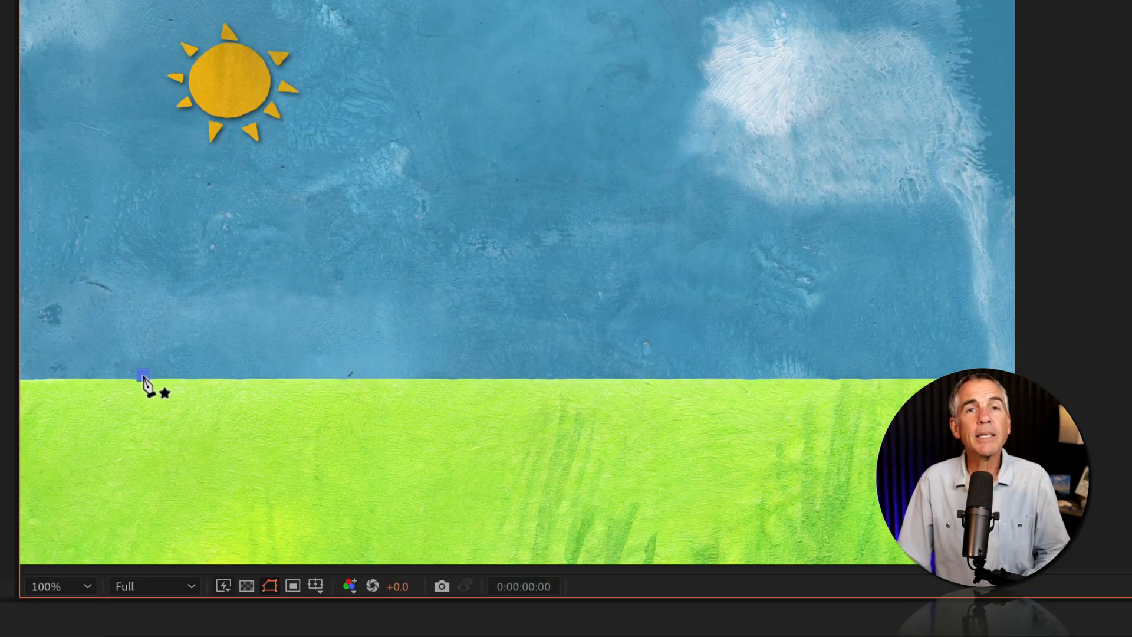
pyautogui.click(230, 211)
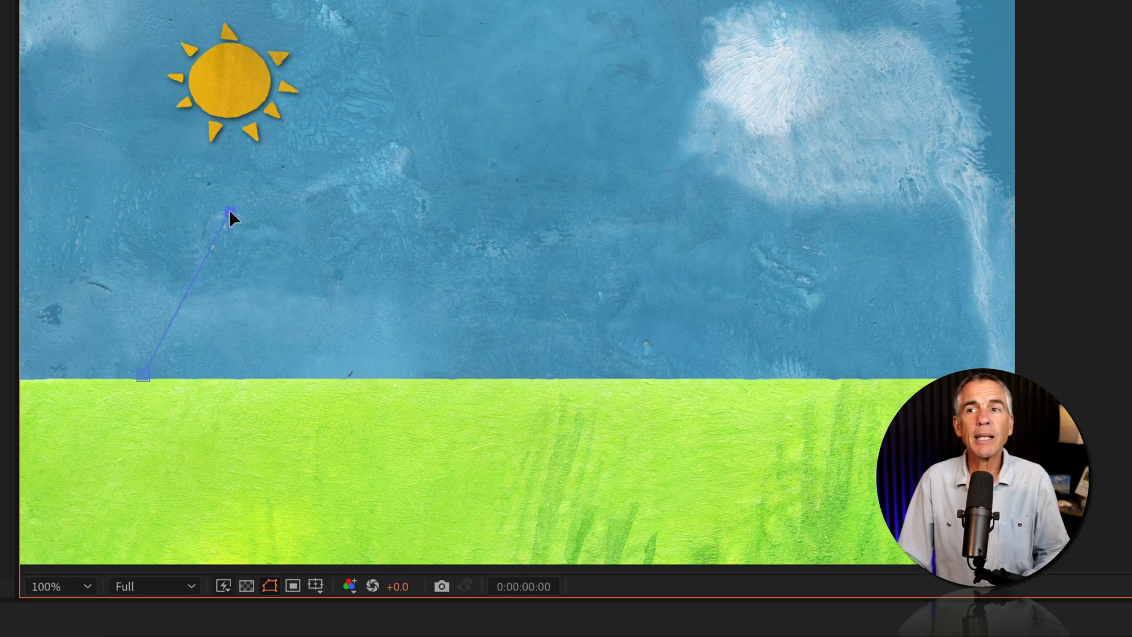
pyautogui.click(315, 375)
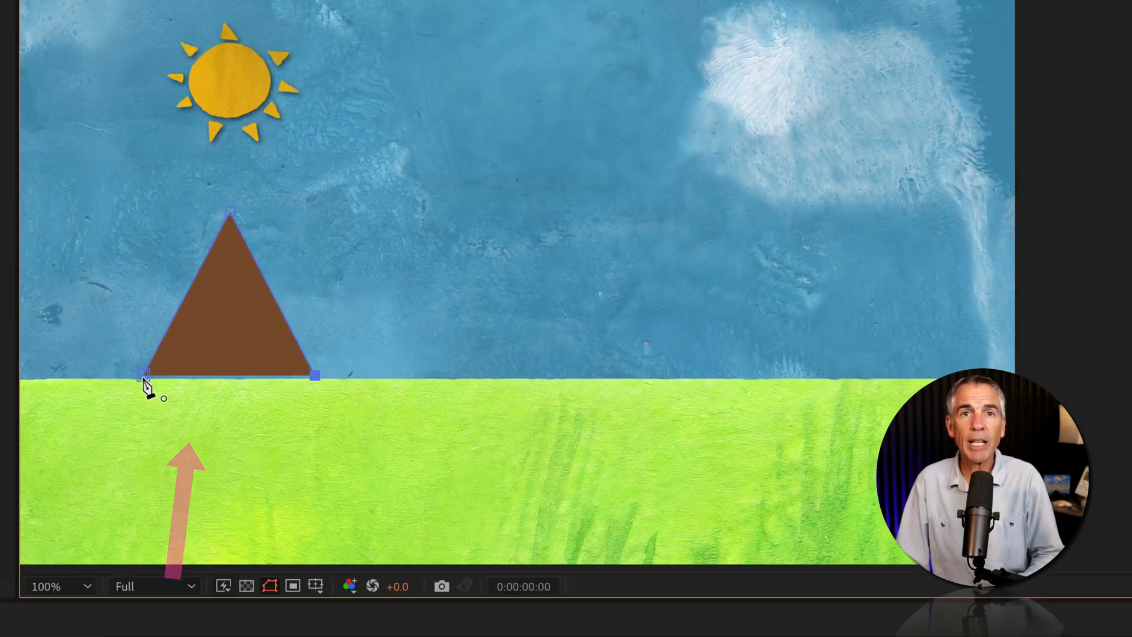
pyautogui.click(144, 375)
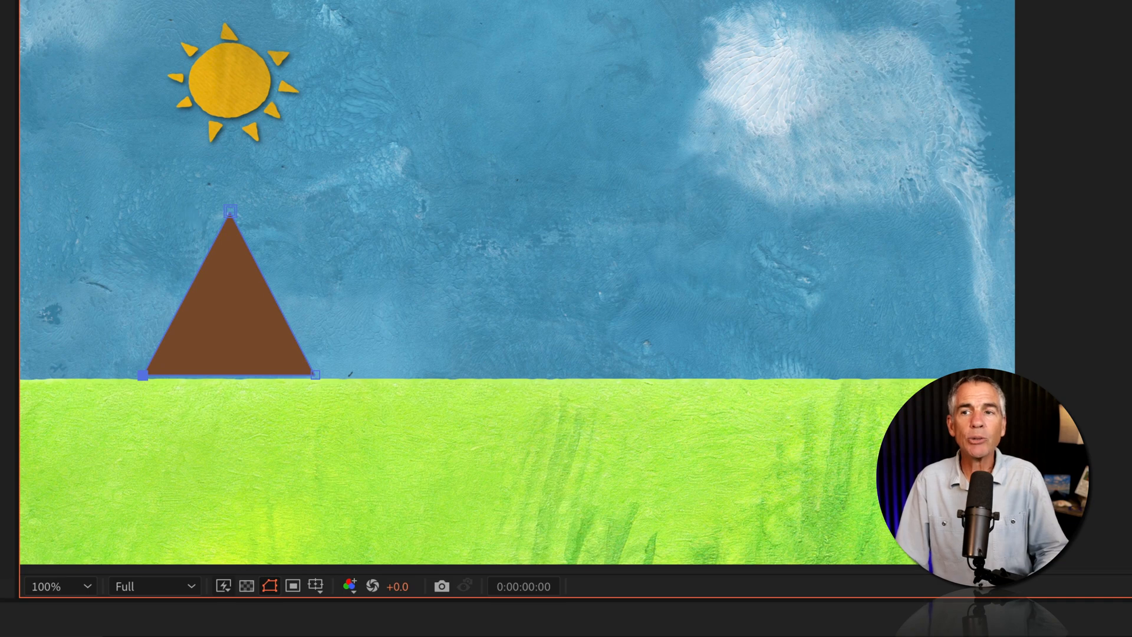
pyautogui.click(171, 634)
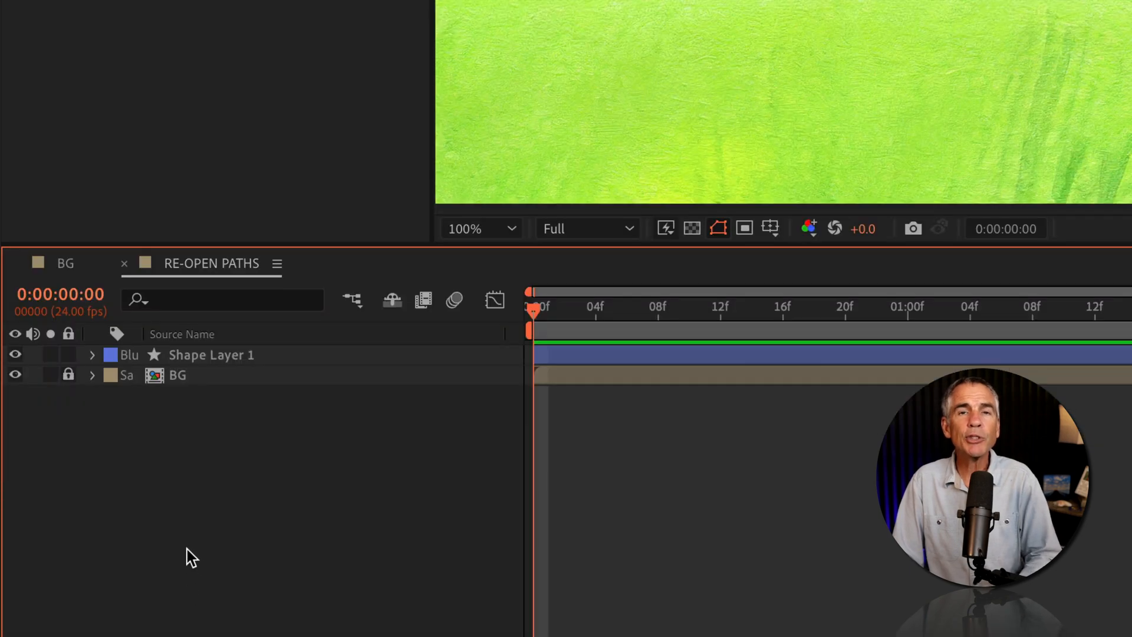
# Step: Expand Shape Layer 1 down to Path 1, select its Path property, and collapse the layer again
pyautogui.click(93, 355)
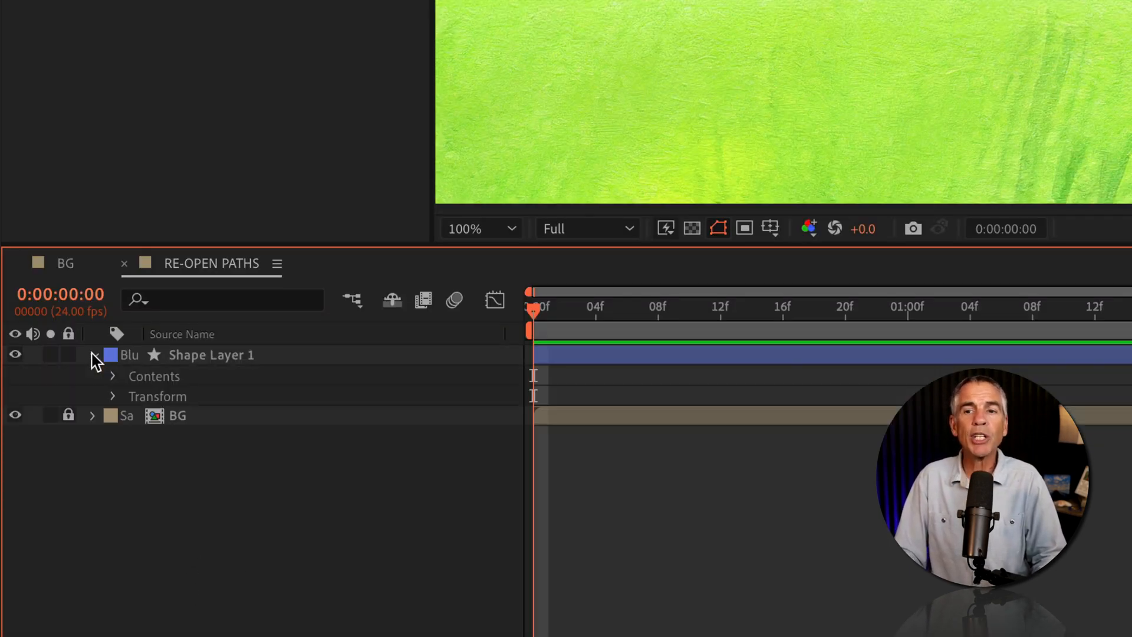
pyautogui.click(114, 376)
pyautogui.click(132, 396)
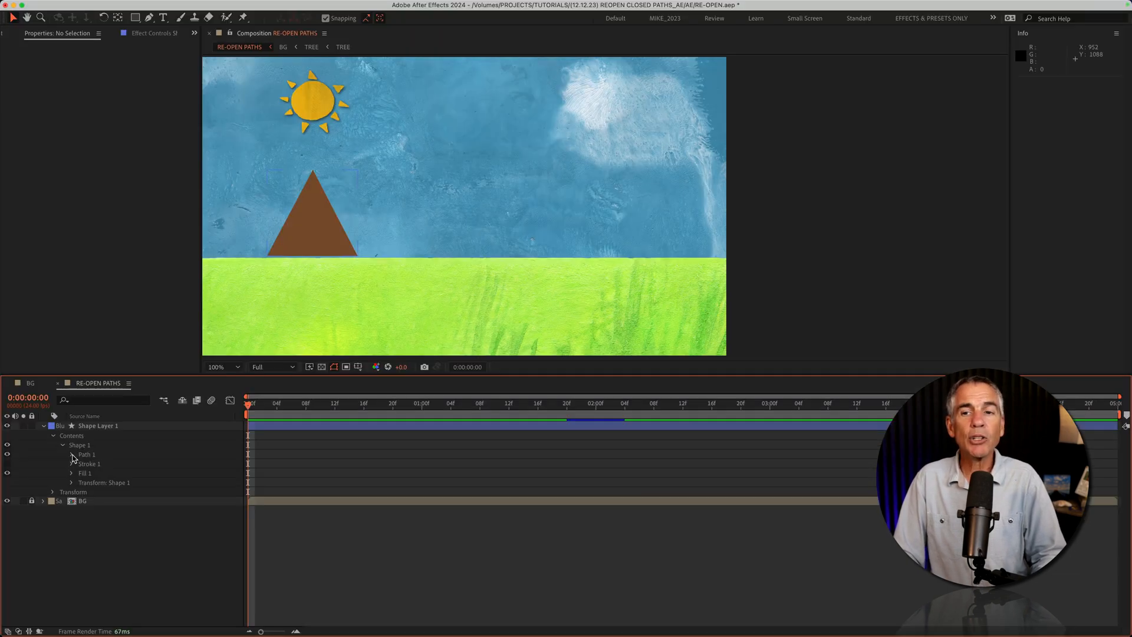
pyautogui.click(156, 417)
pyautogui.click(228, 443)
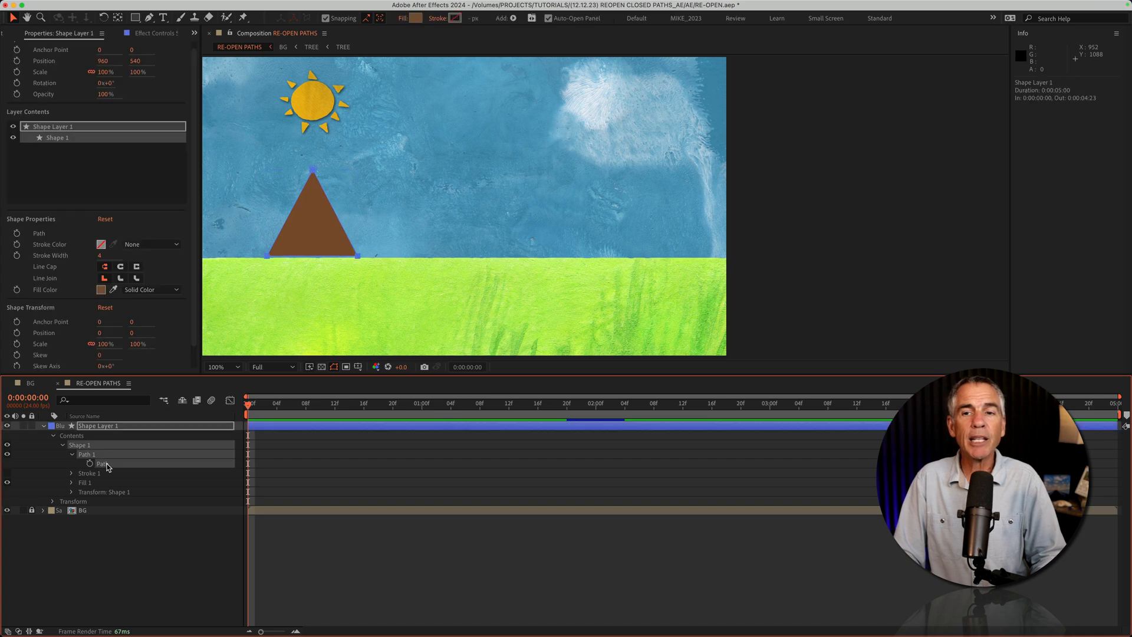
pyautogui.click(83, 567)
pyautogui.click(43, 425)
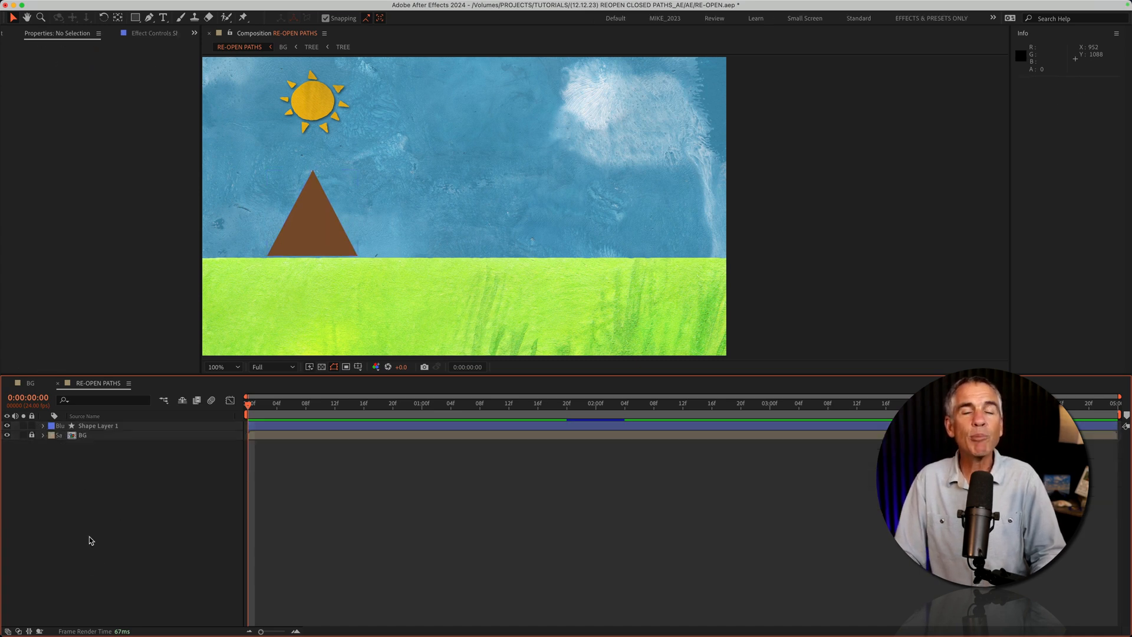
# Step: Select Shape Layer 1 and use its shape properties to reveal and select only the Path property in the timeline
pyautogui.click(105, 427)
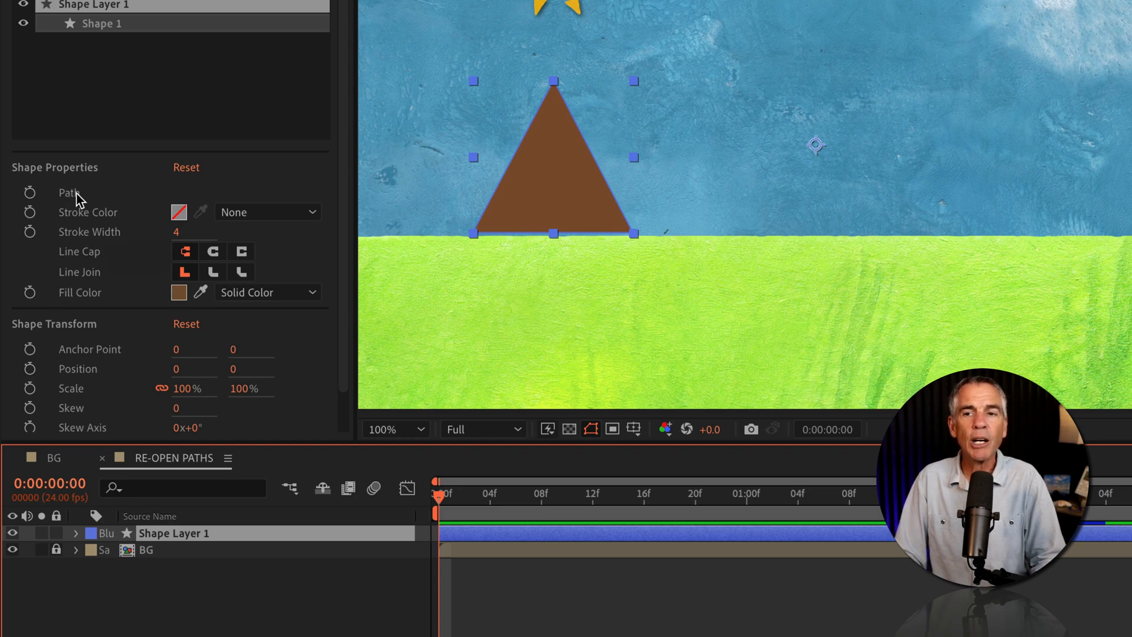
pyautogui.click(71, 193)
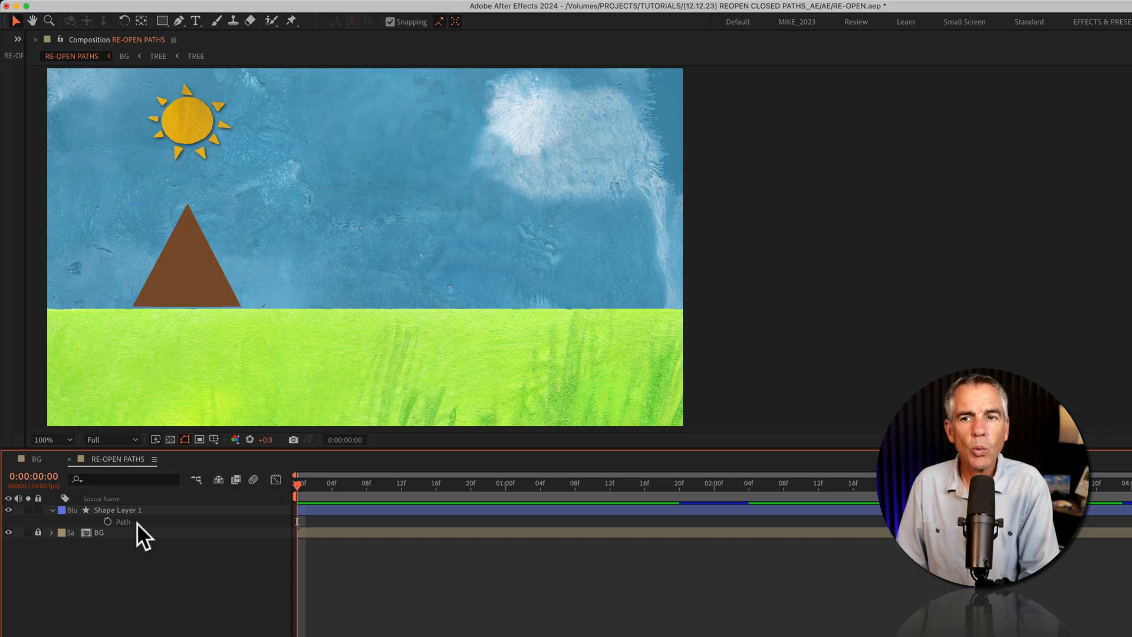
pyautogui.click(203, 549)
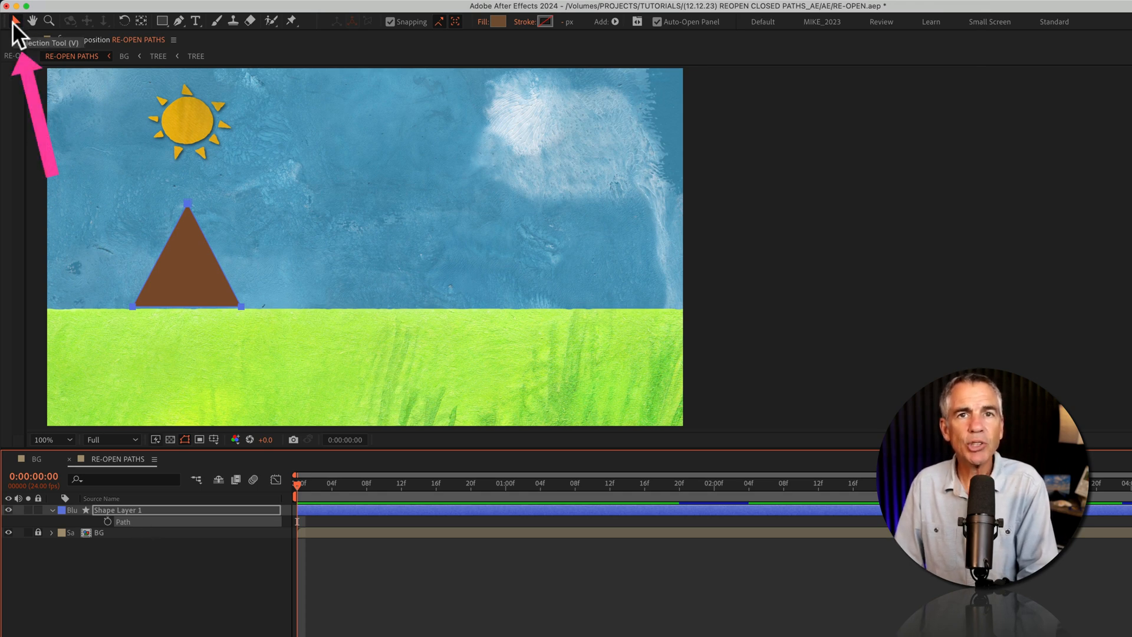
# Step: Select the triangle's two base vertices with the Selection tool and reopen the closed path between them through the Mask and Shape Path options
pyautogui.press('v')
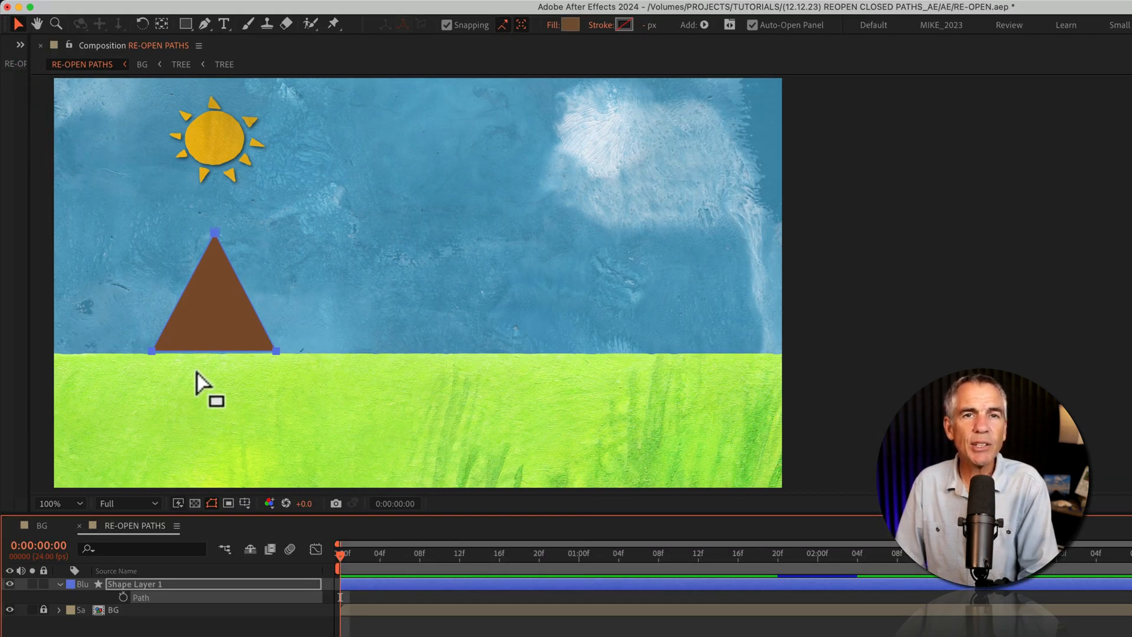
pyautogui.moveTo(307, 370); pyautogui.dragTo(132, 337)
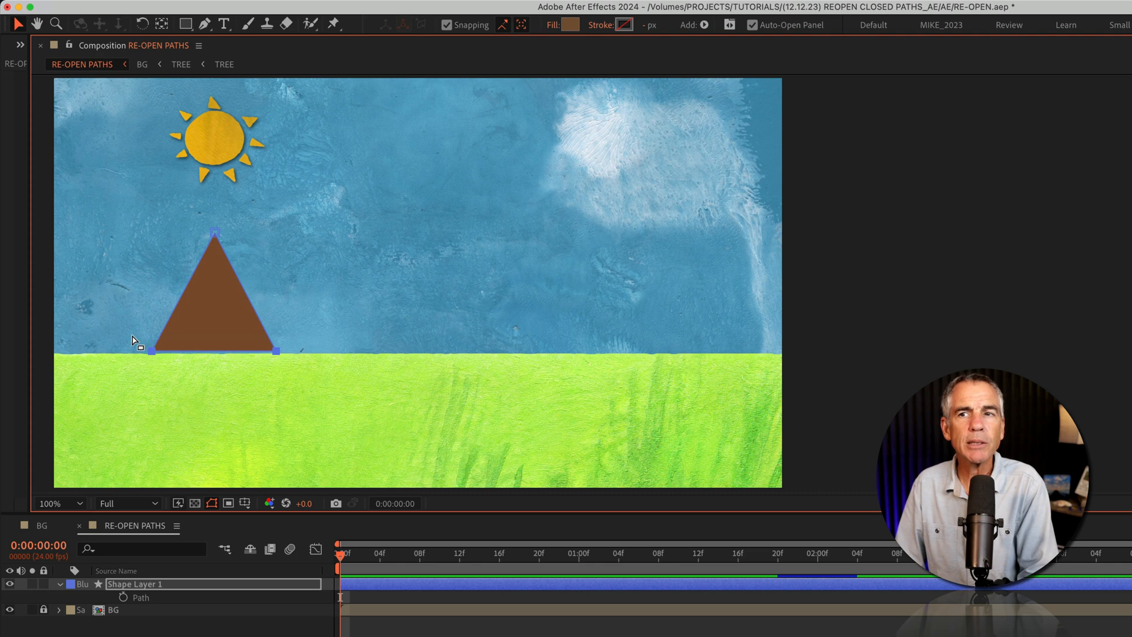
pyautogui.rightClick(276, 350)
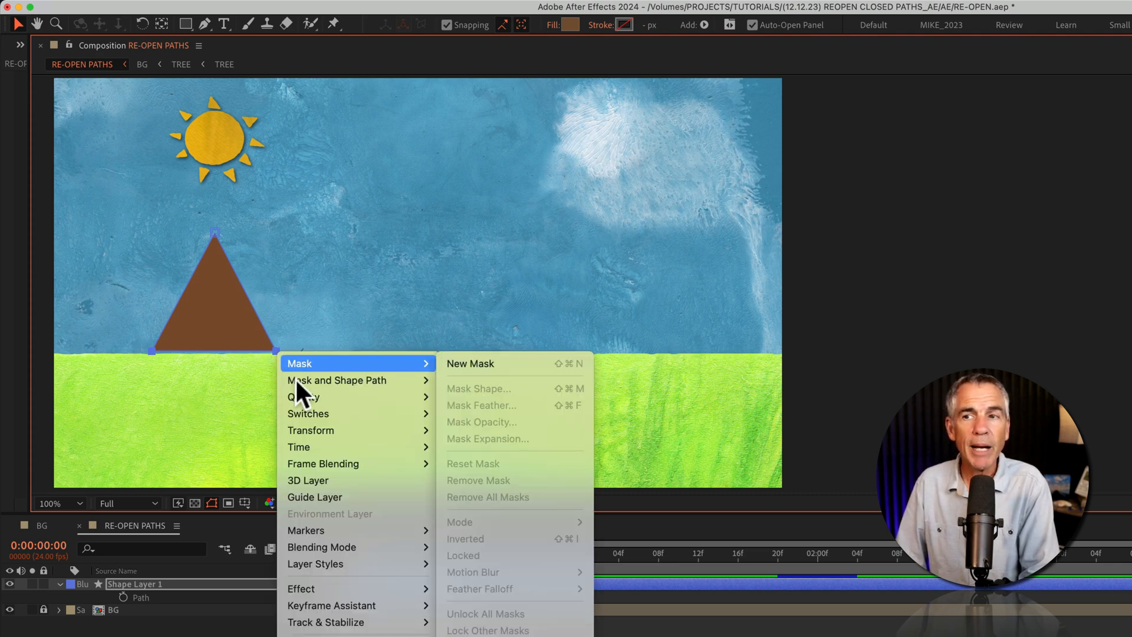
pyautogui.moveTo(303, 380)
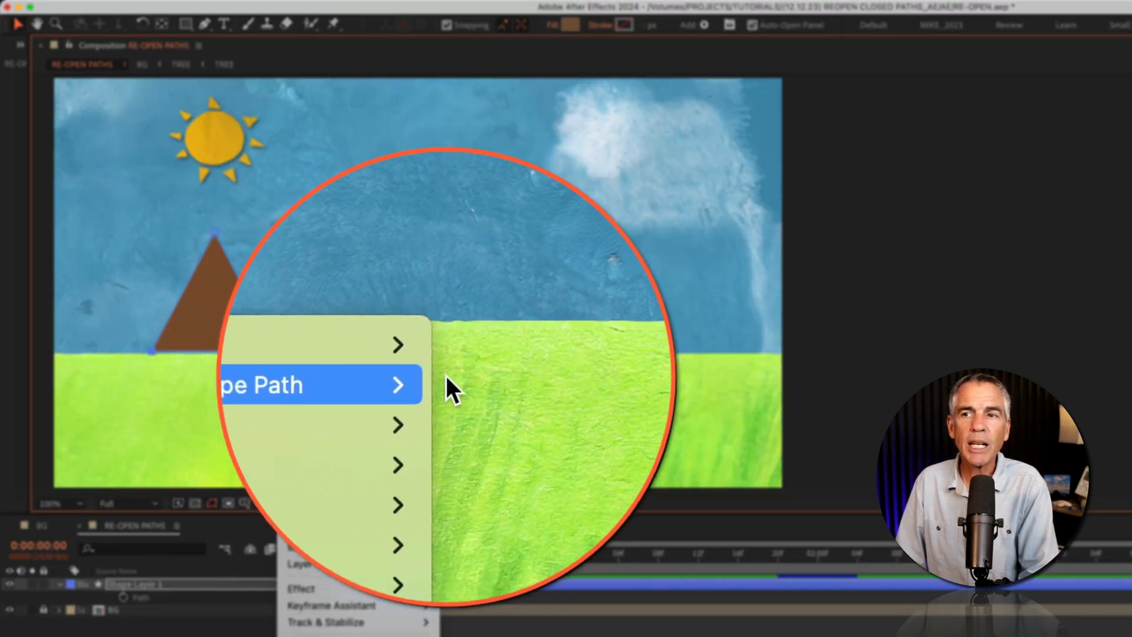
pyautogui.moveTo(433, 382)
pyautogui.click(503, 391)
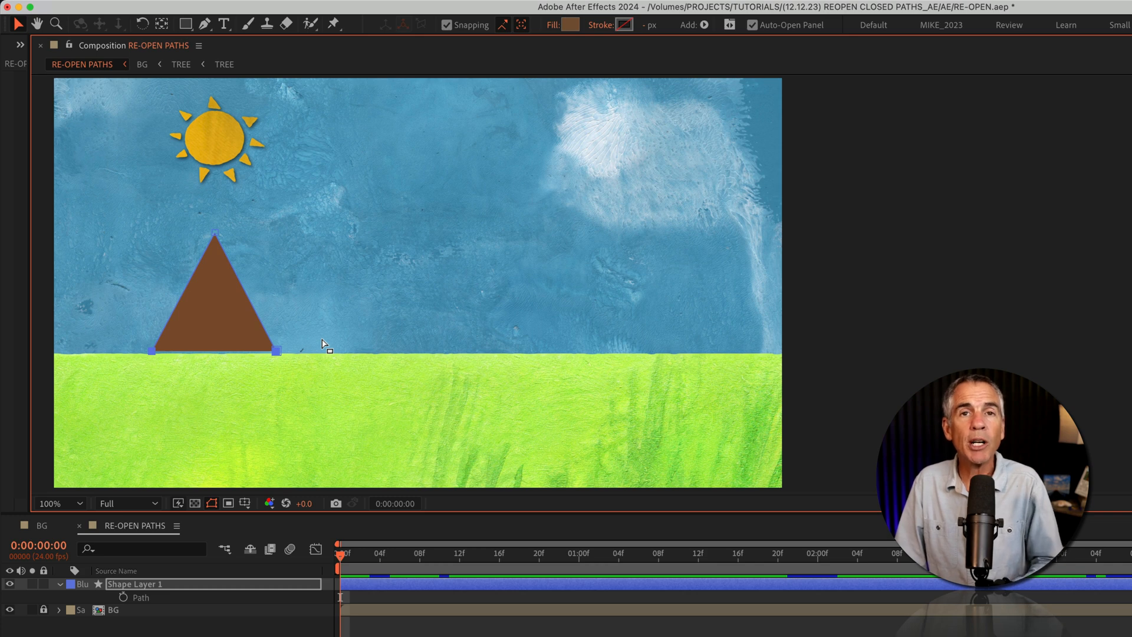
# Step: Continue the open path from the triangle's bottom-right vertex with the Pen tool, adding four peaks along the grass, and close it at the first vertex
pyautogui.click(276, 353)
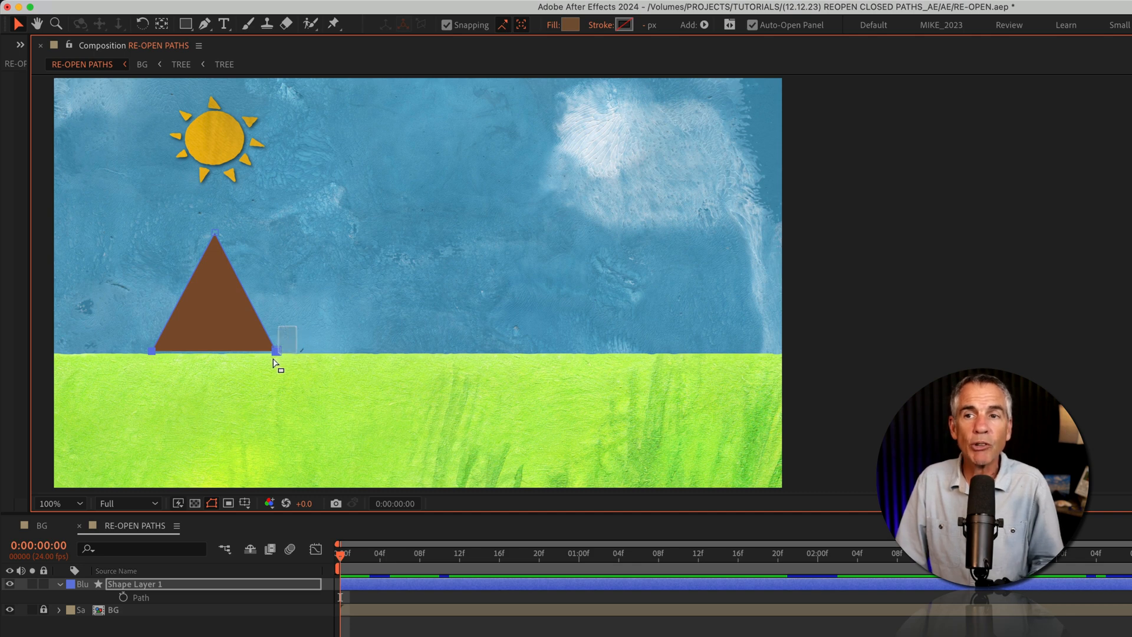
pyautogui.click(205, 25)
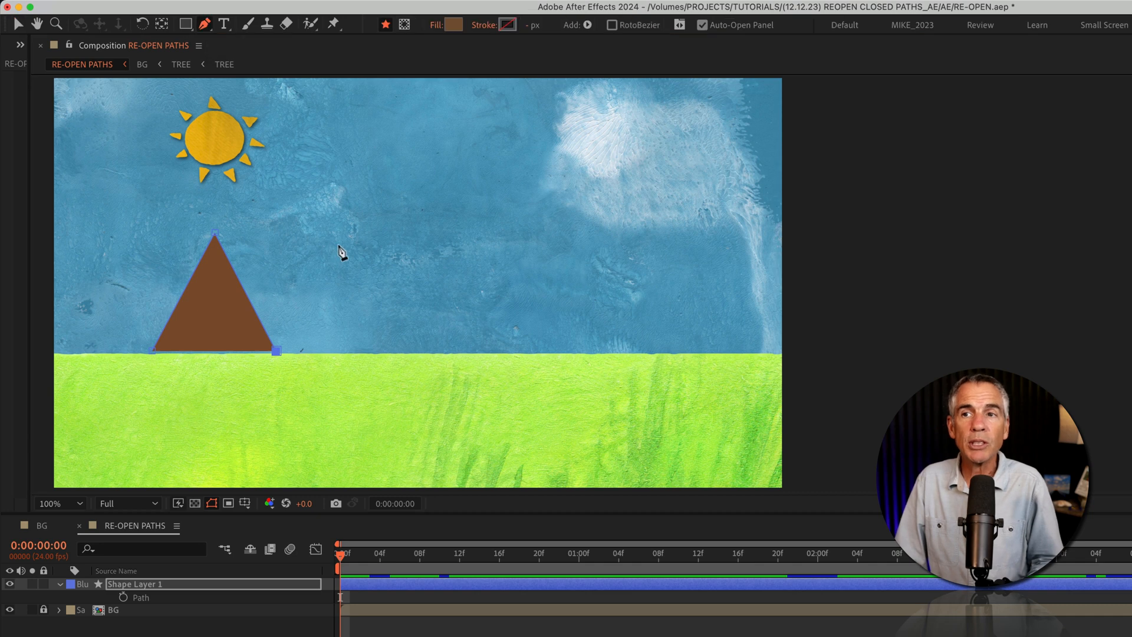
pyautogui.click(338, 244)
pyautogui.click(373, 353)
pyautogui.click(444, 210)
pyautogui.click(513, 350)
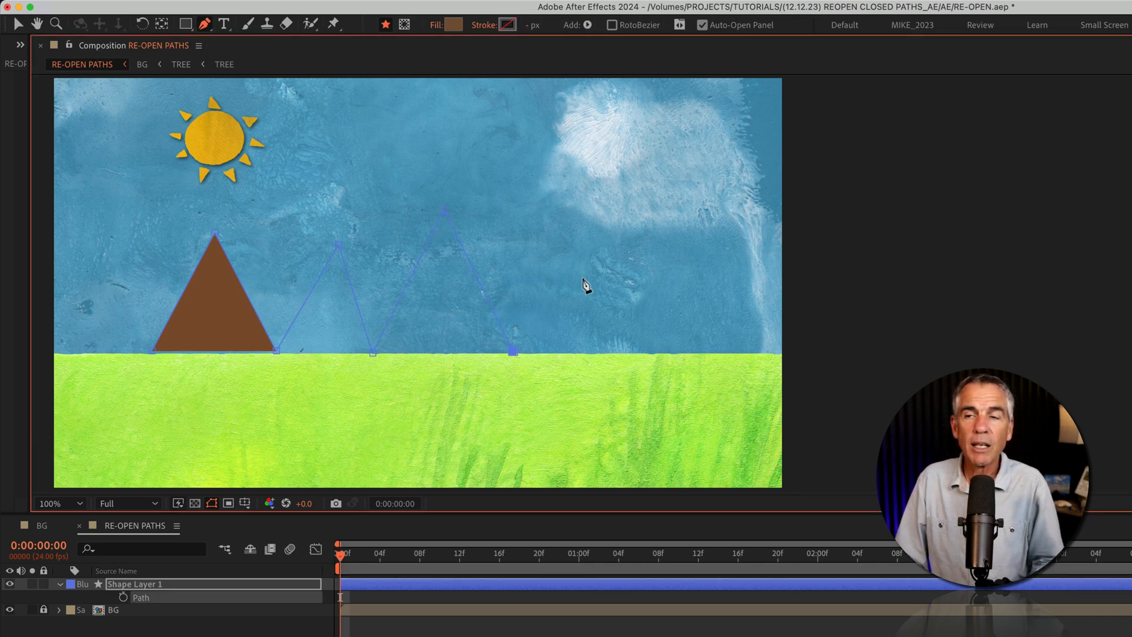
pyautogui.click(609, 233)
pyautogui.click(665, 348)
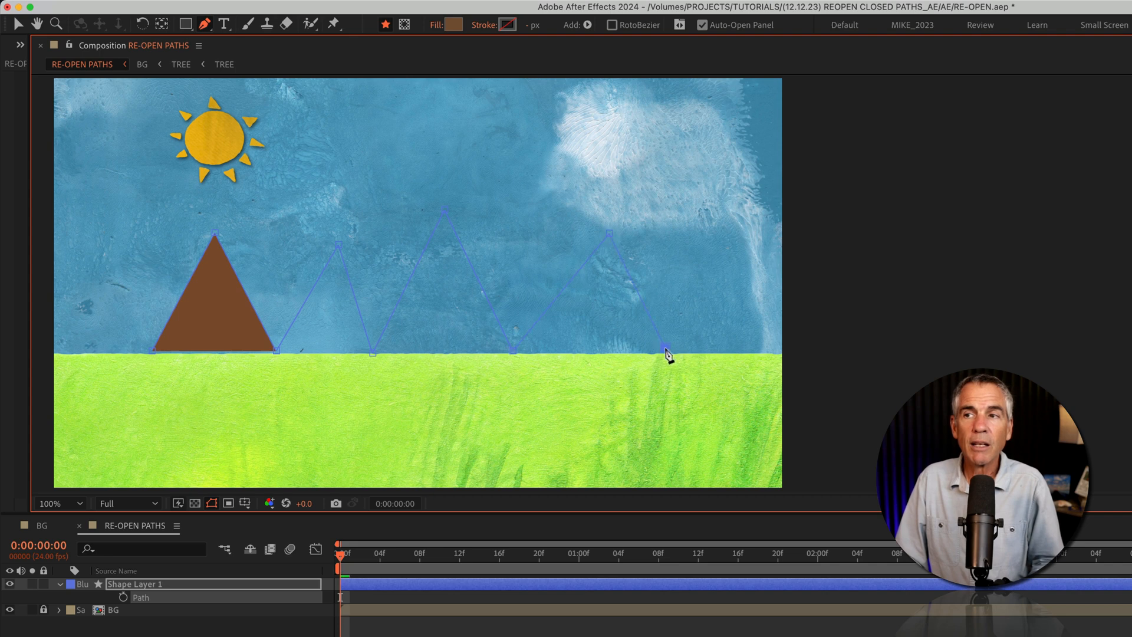
pyautogui.click(770, 349)
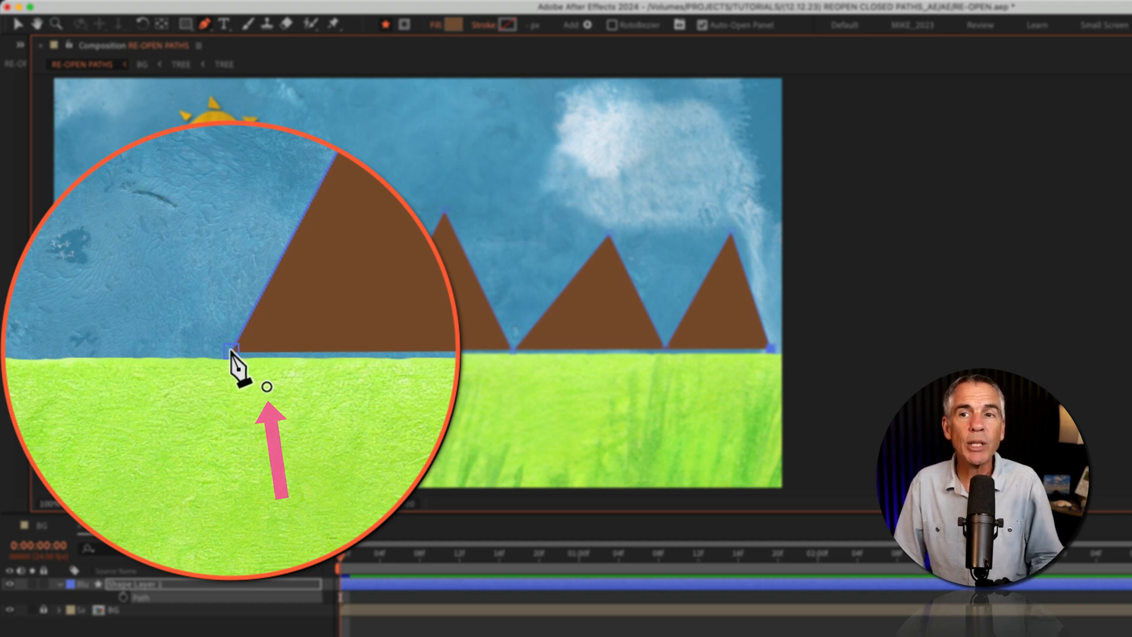
pyautogui.click(230, 352)
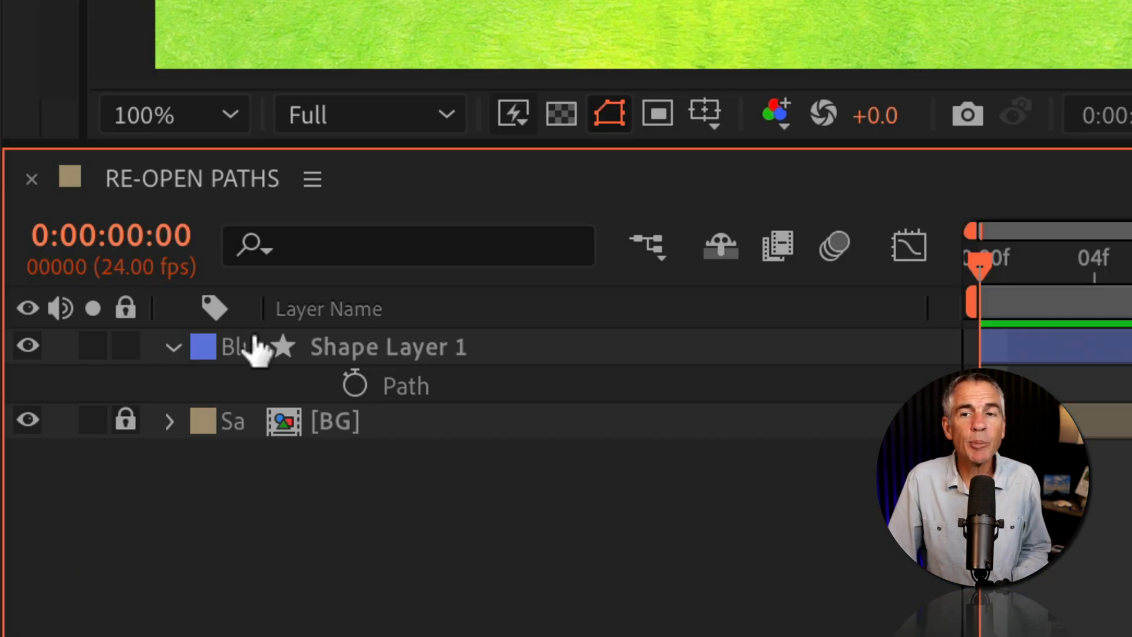
# Step: Rename Shape Layer 1 as Mountains and hide the layer
pyautogui.click(387, 344)
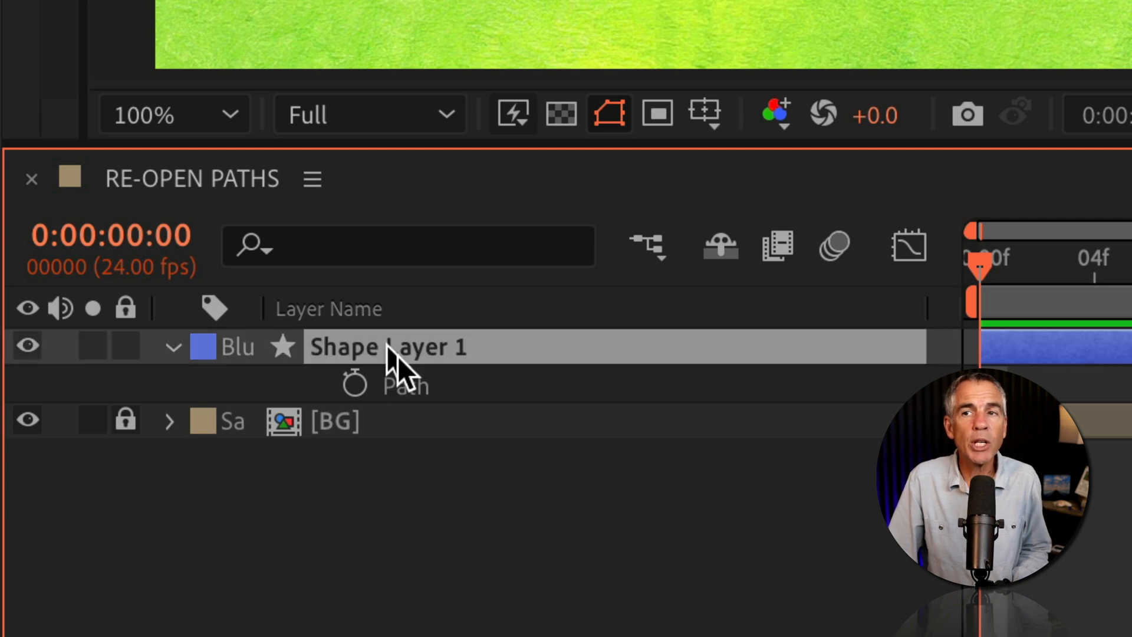
pyautogui.click(394, 386)
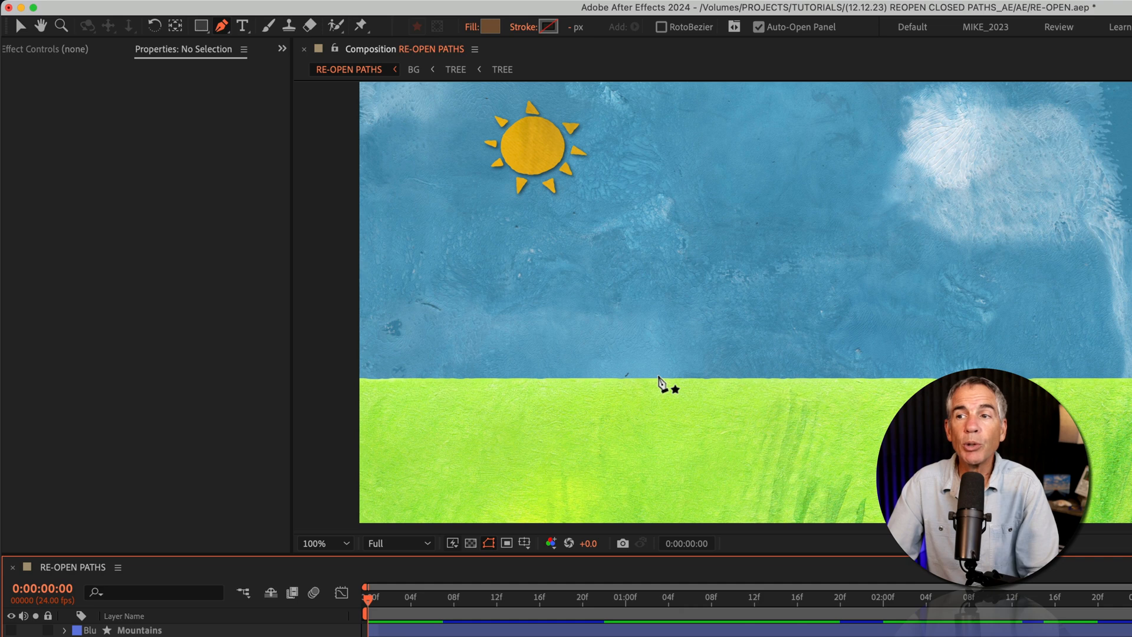
# Step: Draw a narrow closed triangle on the grass line as a new shape layer with the Pen tool and select its path vertices
pyautogui.click(658, 375)
pyautogui.click(692, 234)
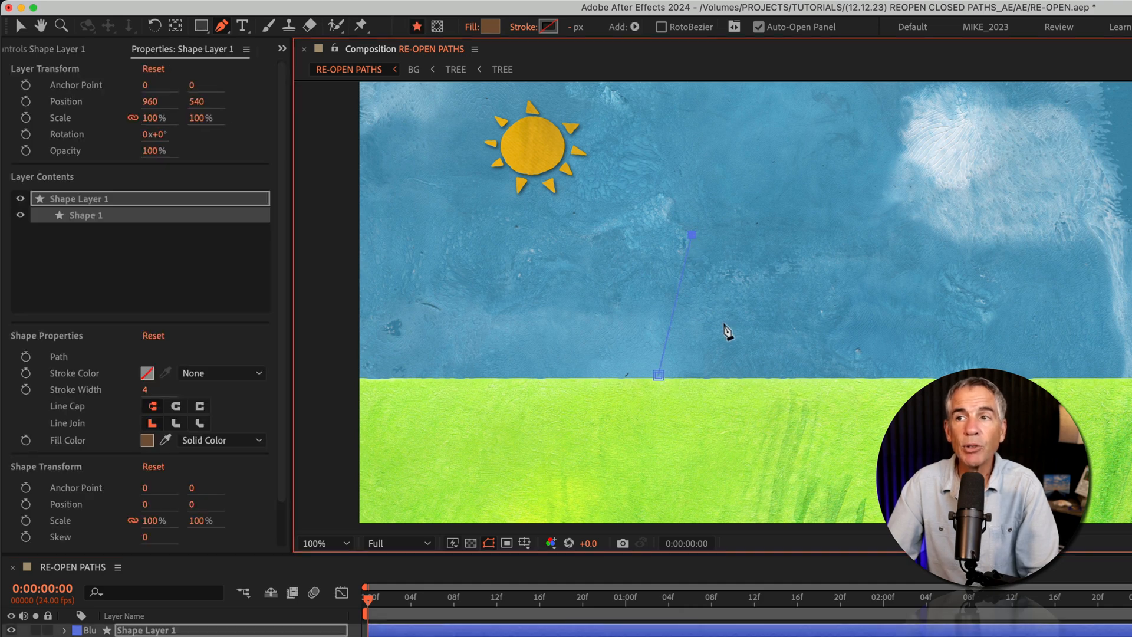
pyautogui.click(739, 375)
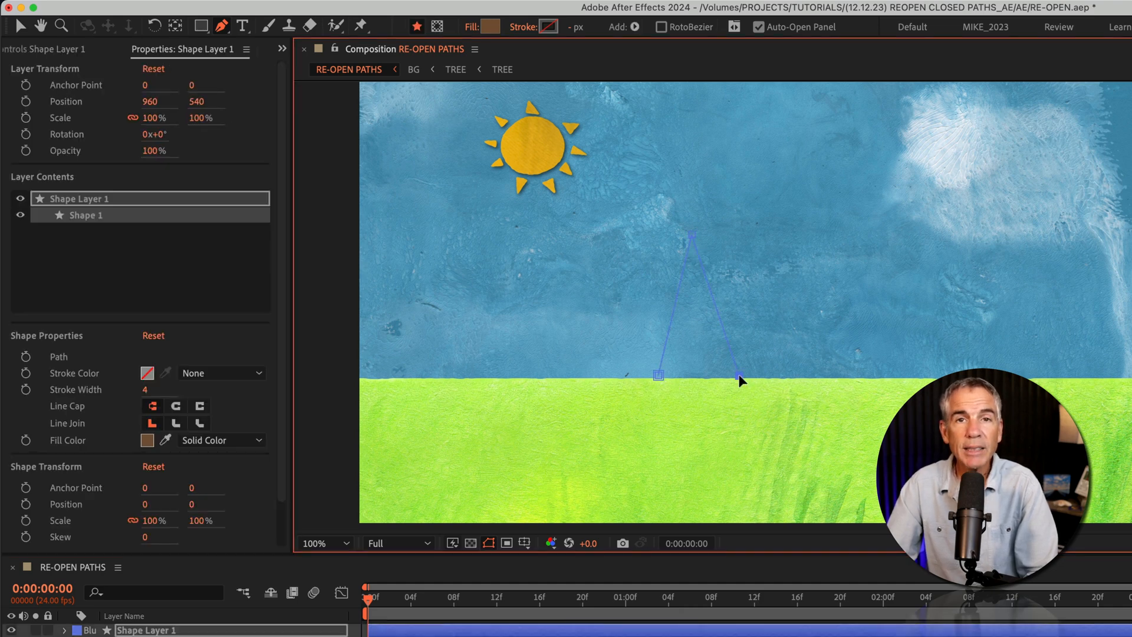
pyautogui.press('v')
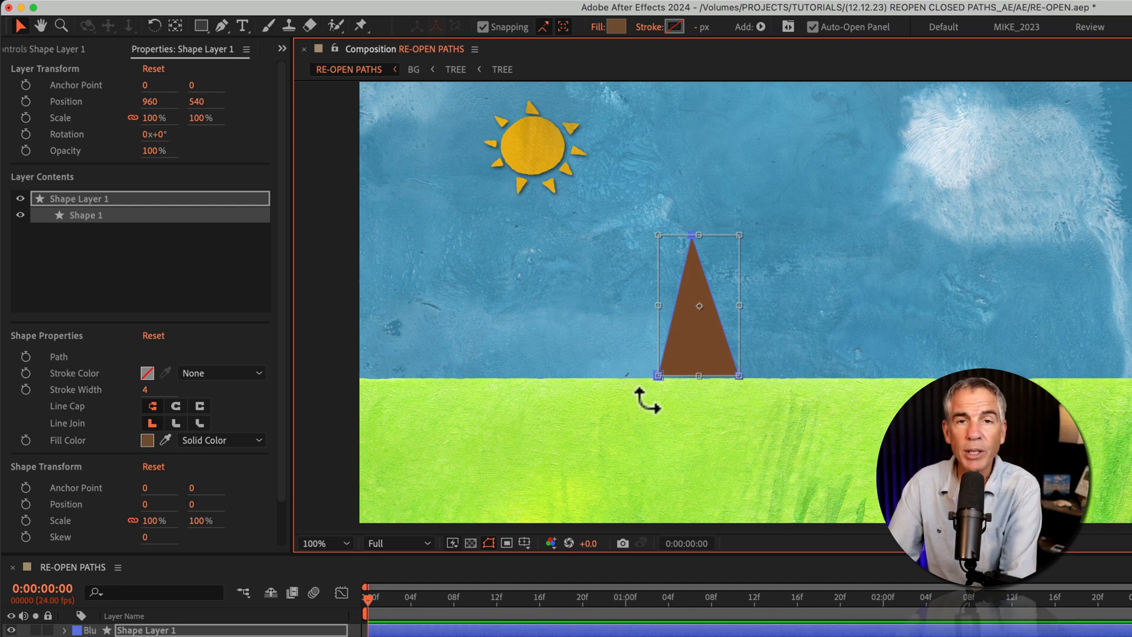
pyautogui.press('Return')
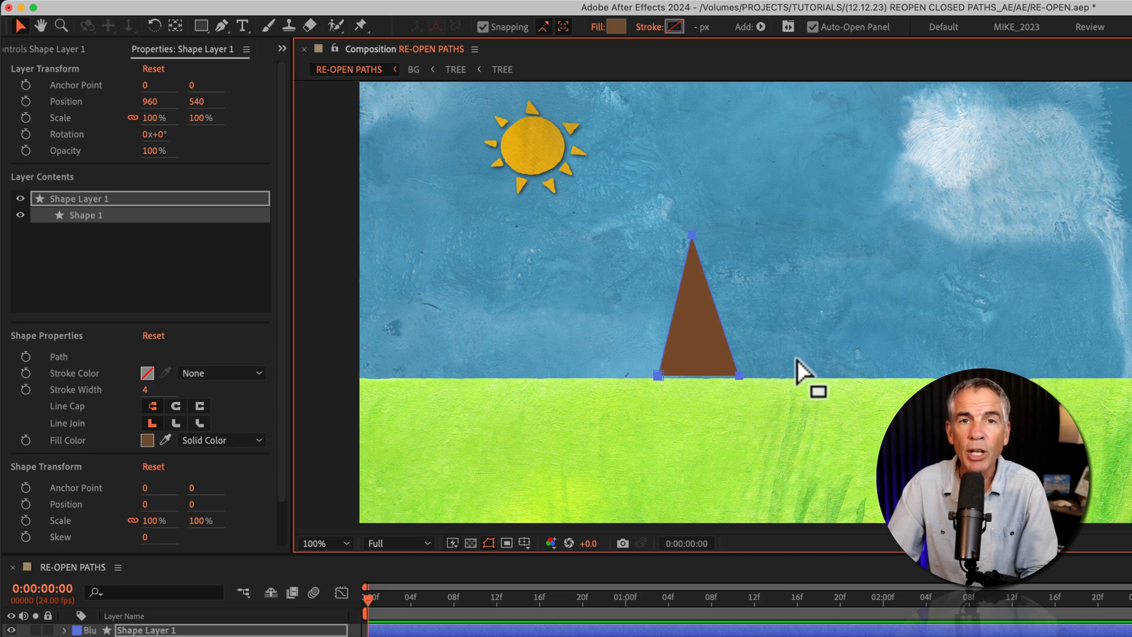
# Step: Extend the narrow triangle's path from its bottom-right vertex with the Pen tool, adding two more peaks along the grass line
pyautogui.click(731, 377)
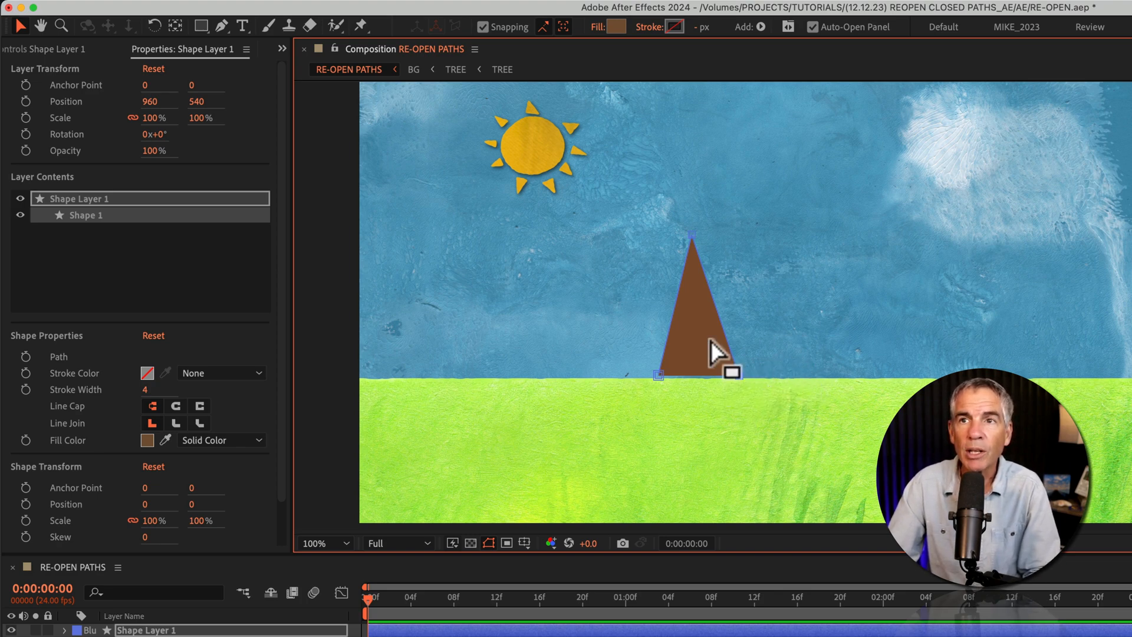
pyautogui.click(222, 26)
pyautogui.click(778, 273)
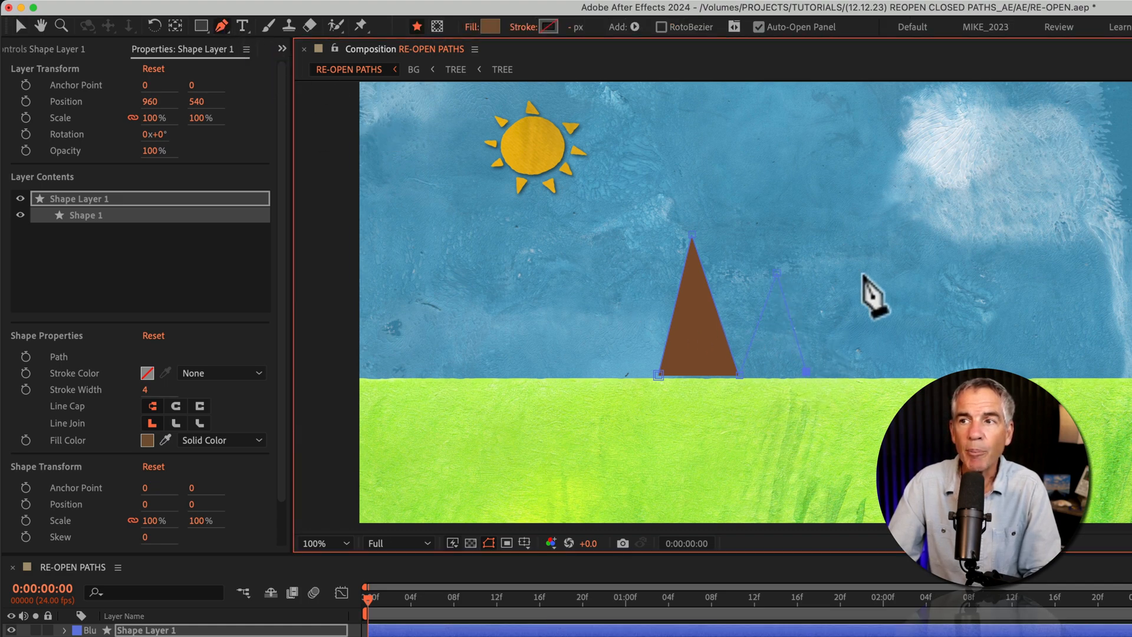
pyautogui.click(870, 238)
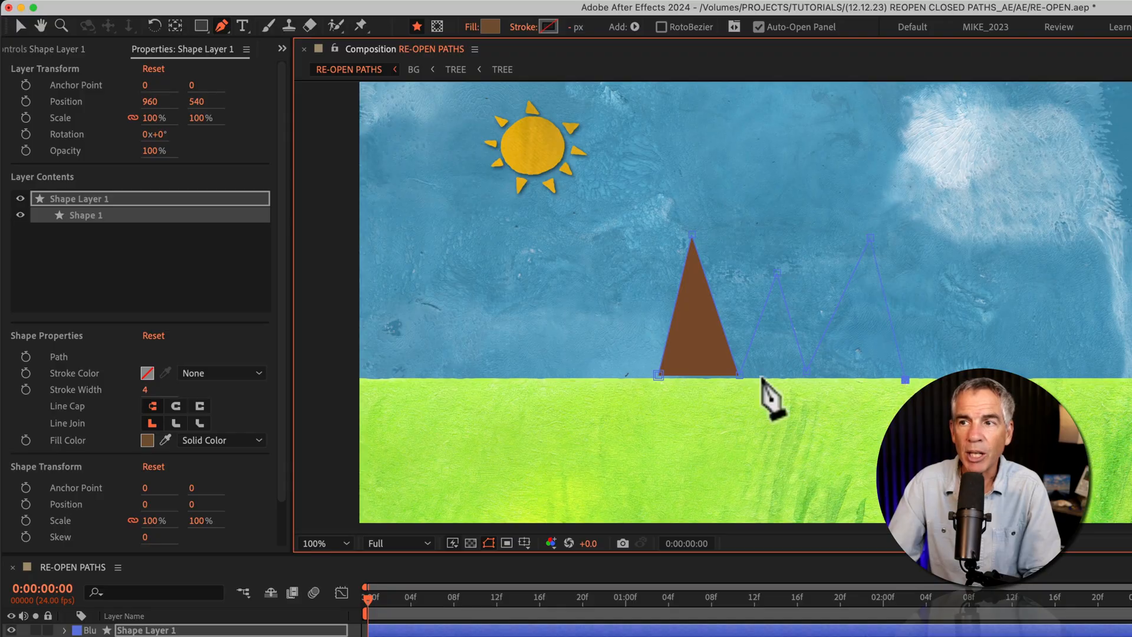